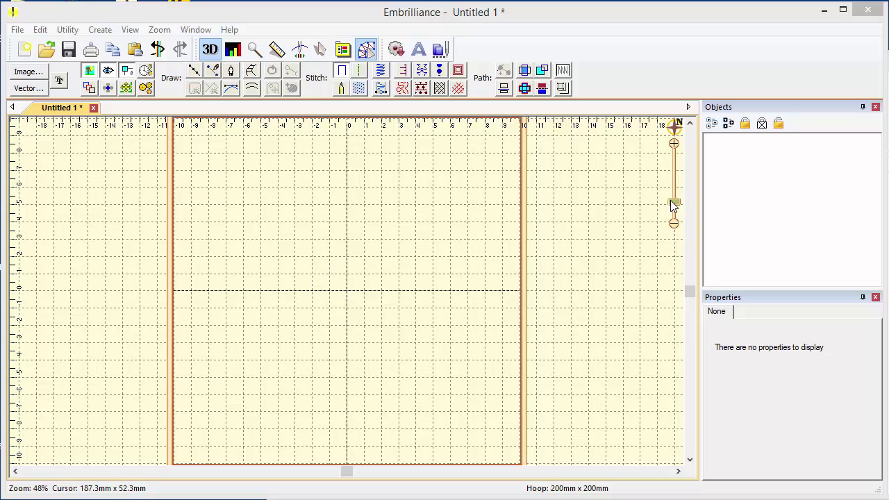
Step: Zoom in and draw a 10-point angular spiral line around the hoop centre, 6.6mm x 4.5mm
left_click_drag(674, 203, 681, 165)
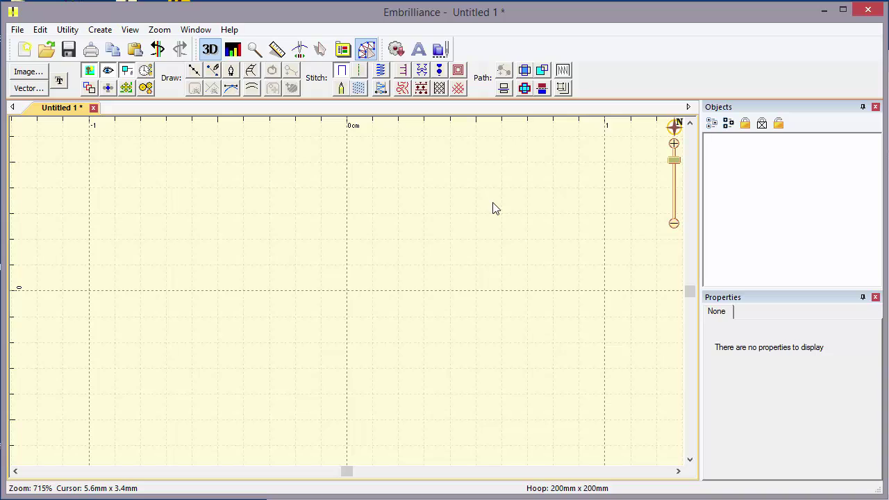
left_click(194, 70)
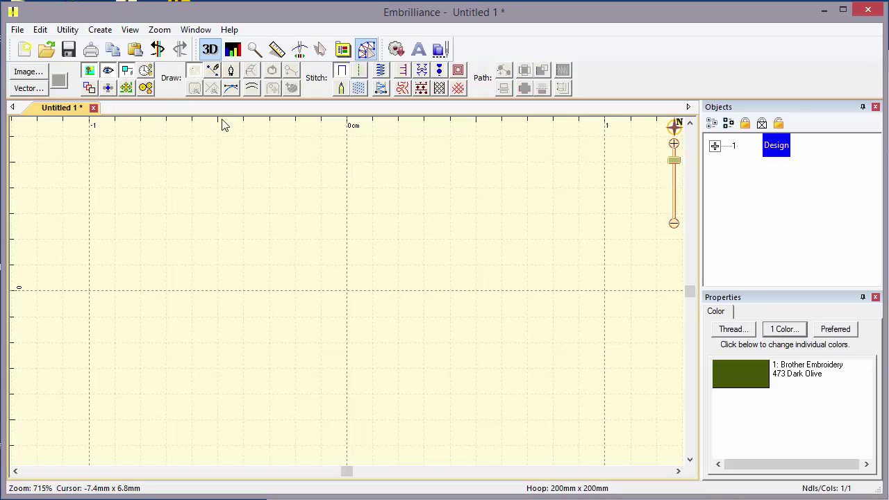
left_click(271, 290)
left_click(365, 236)
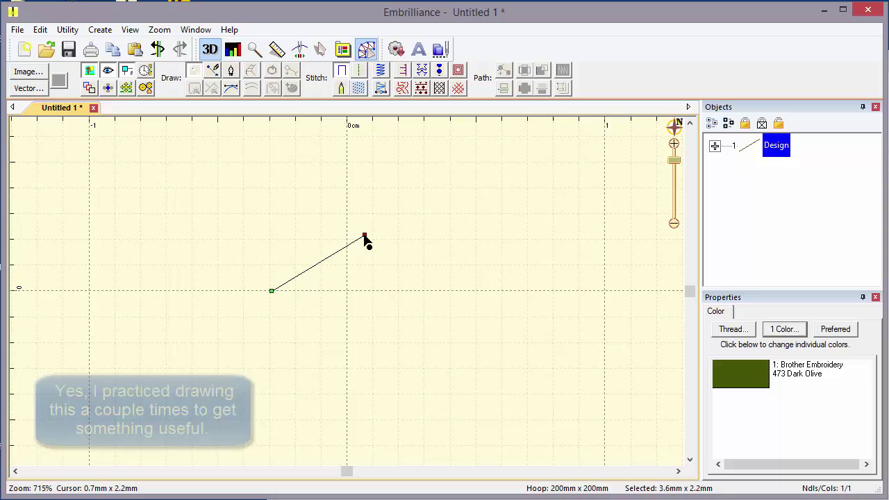
left_click(409, 292)
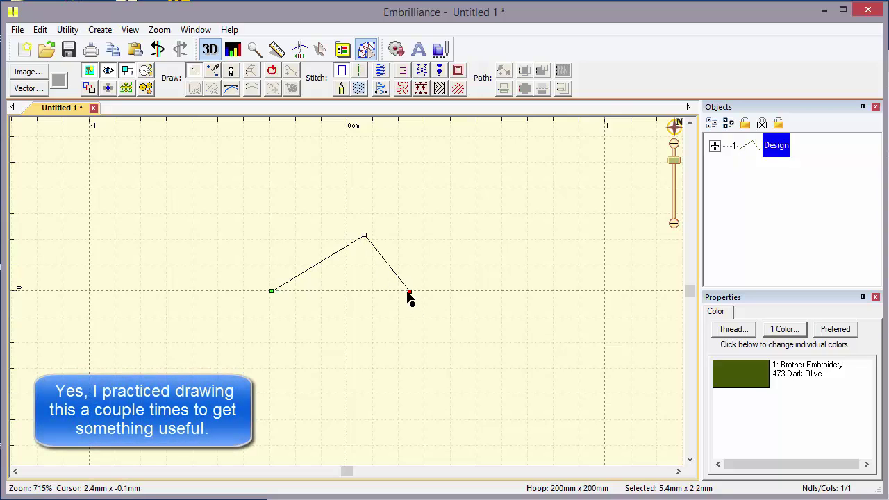
left_click(331, 323)
left_click(326, 307)
left_click(371, 278)
left_click(364, 264)
left_click(296, 304)
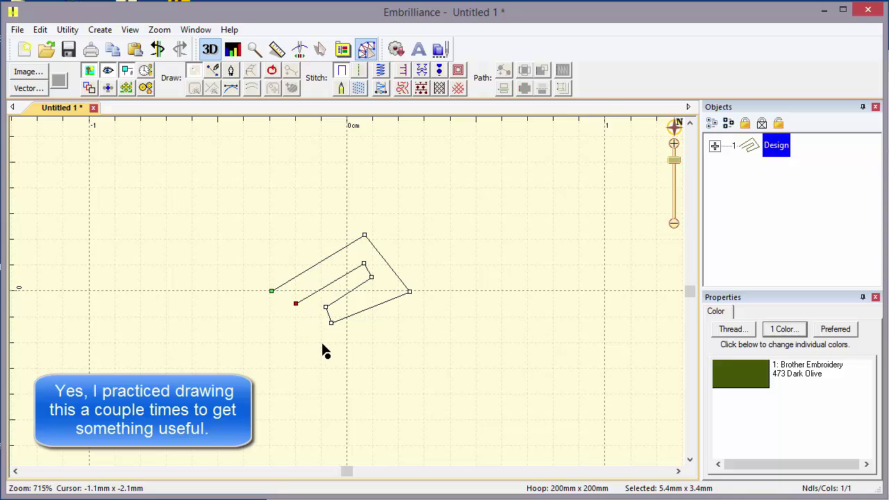
left_click(327, 350)
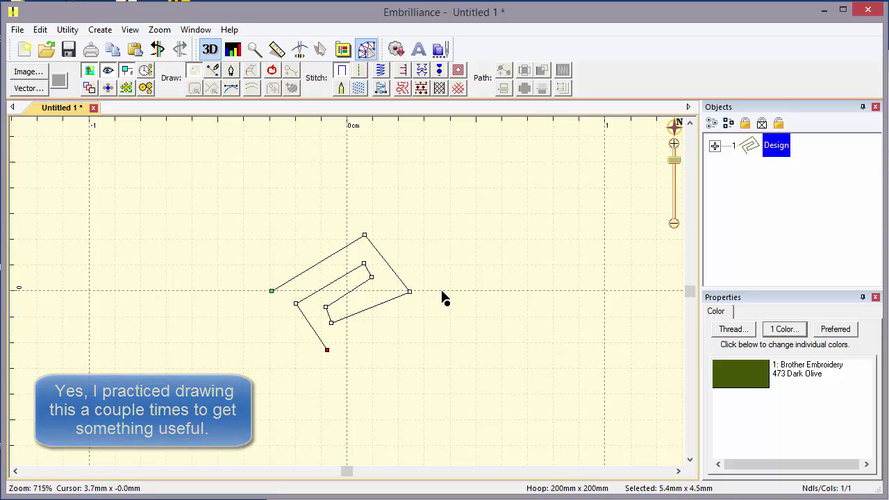
left_click(446, 292)
key("Return")
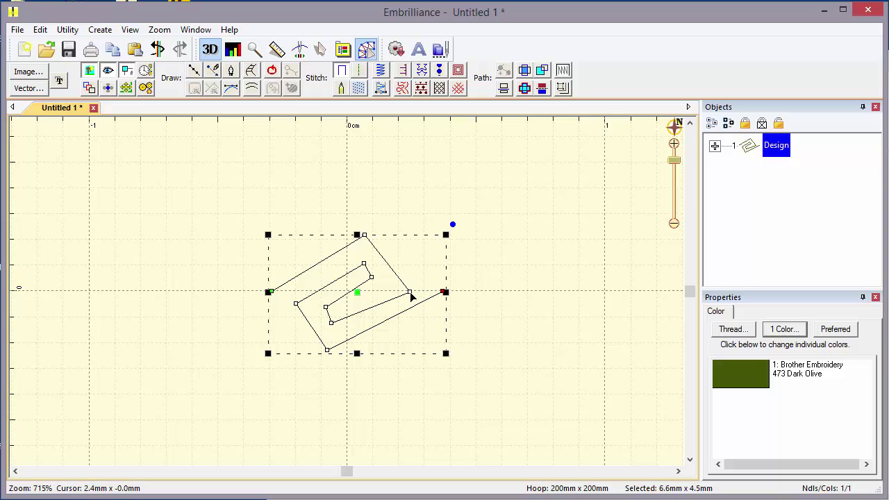
Step: Move the outer right corner, an inner corner and the end node inward, making the spiral 6.0mm x 4.5mm
left_click_drag(411, 294, 397, 285)
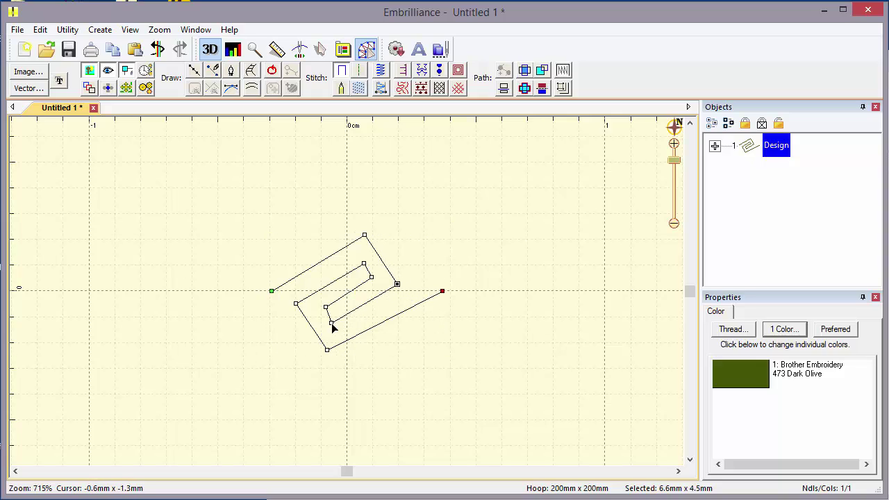
left_click_drag(332, 325, 338, 322)
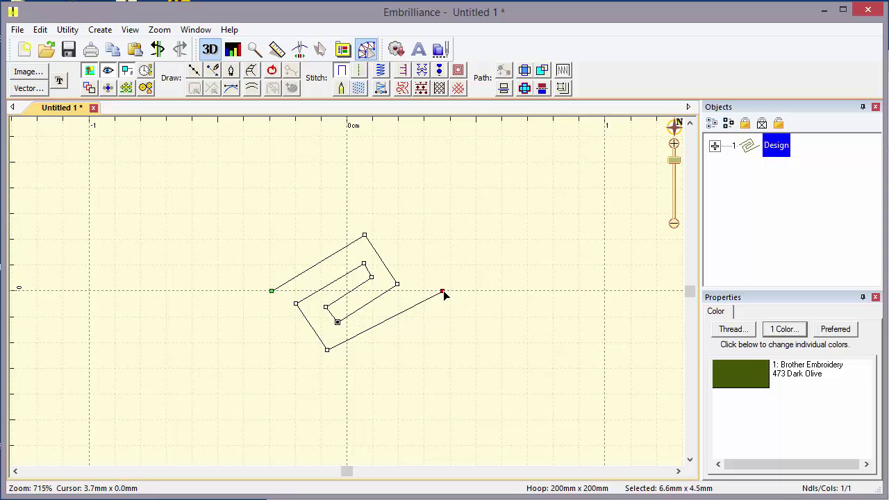
left_click_drag(443, 292, 427, 295)
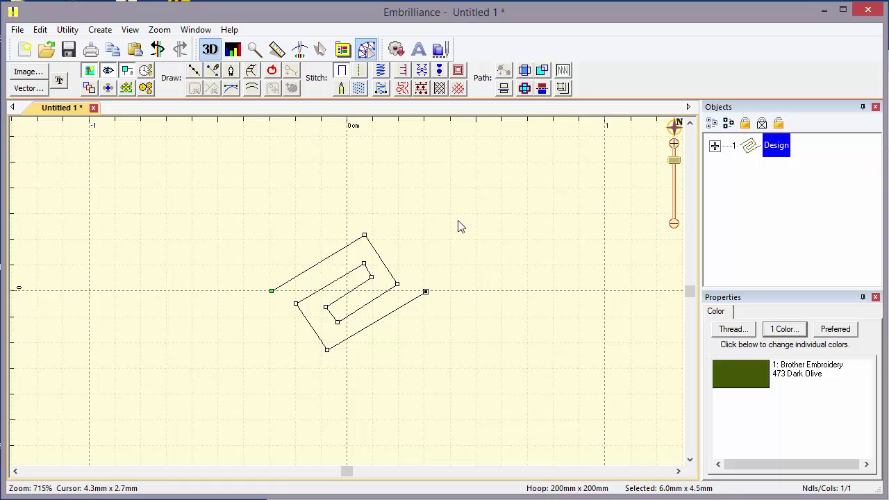
Step: Convert the selected Greek-key line to manually placed stitches, giving 11 stitches
left_click(407, 258)
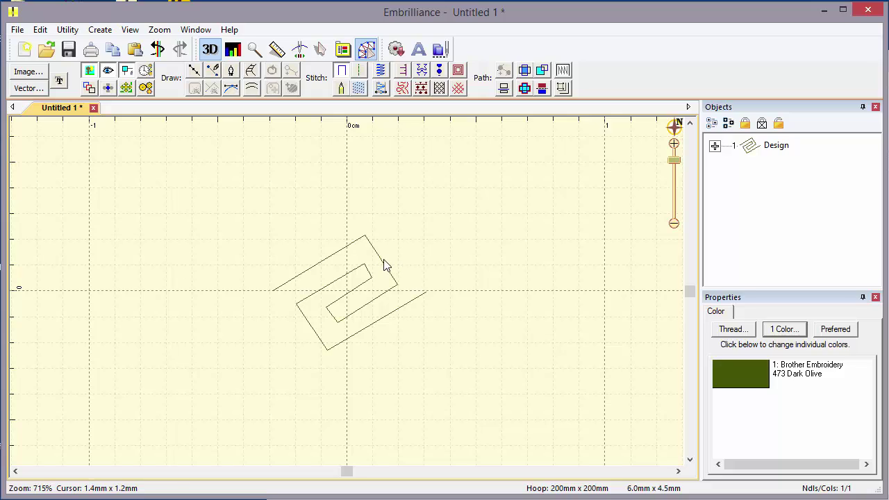
left_click(386, 265)
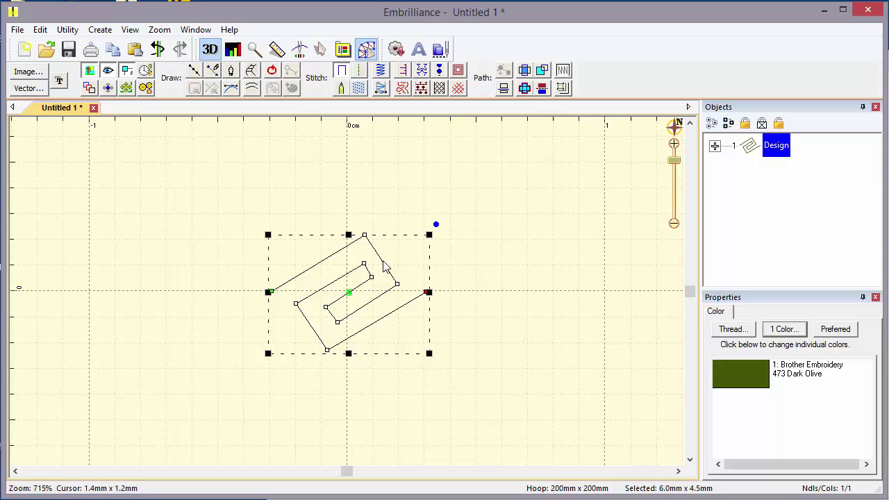
left_click(361, 73)
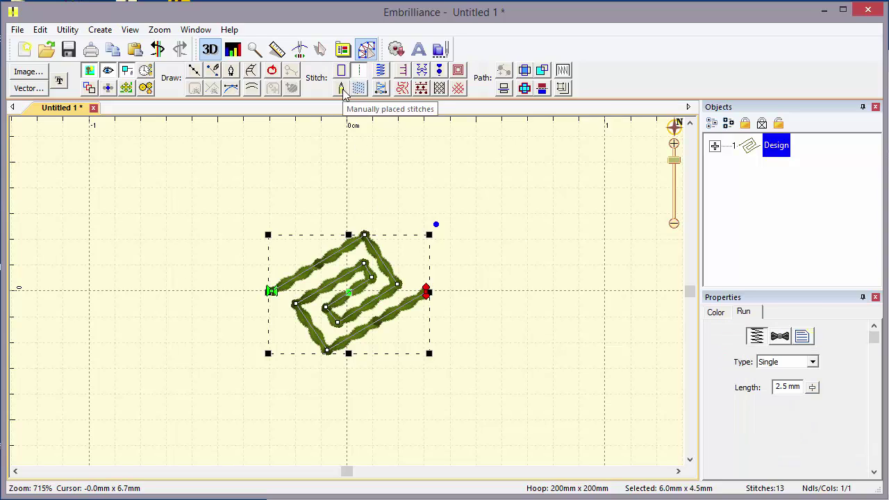
left_click(342, 89)
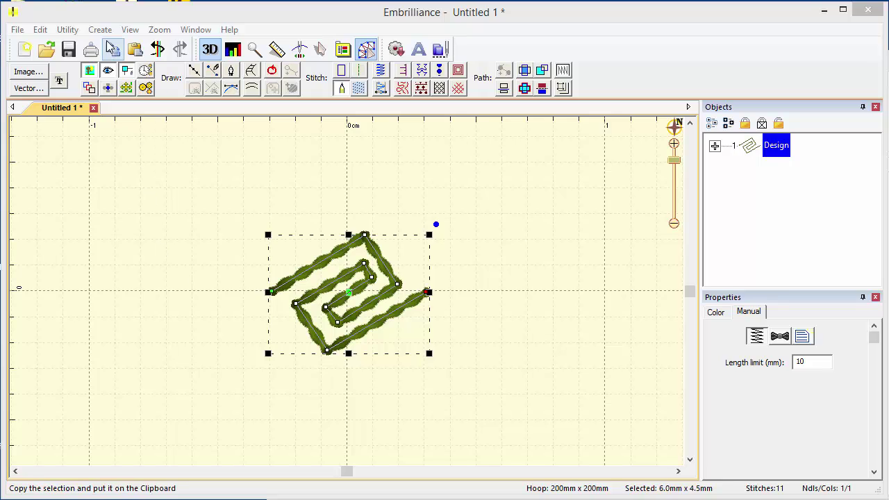
Step: Publish the Greek-key stitches as a For My Use motif in the Outlines collection
left_click(103, 32)
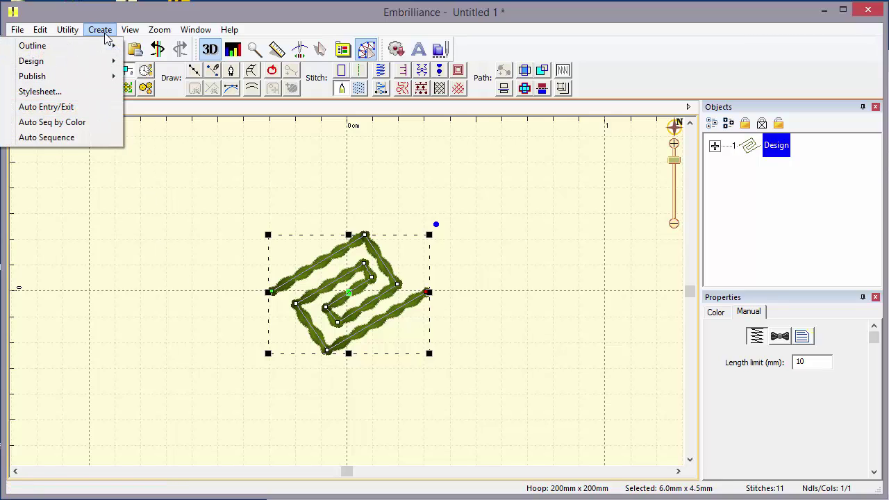
mouse_move(88, 77)
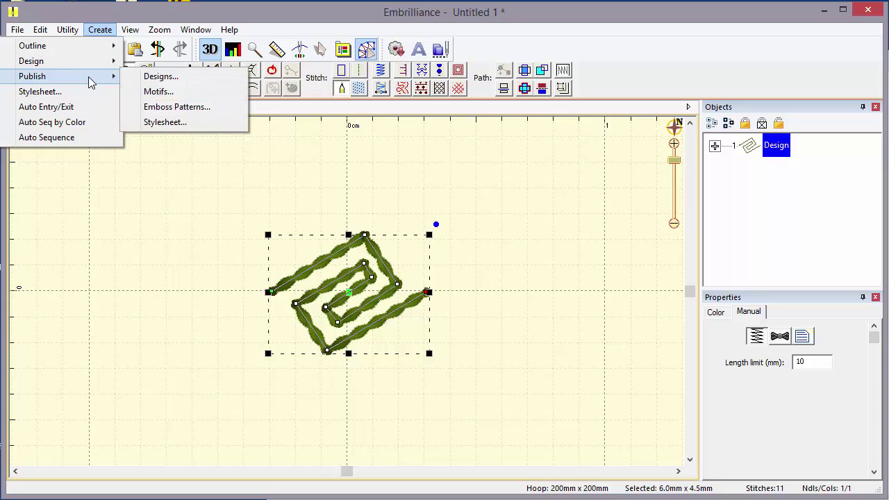
left_click(158, 91)
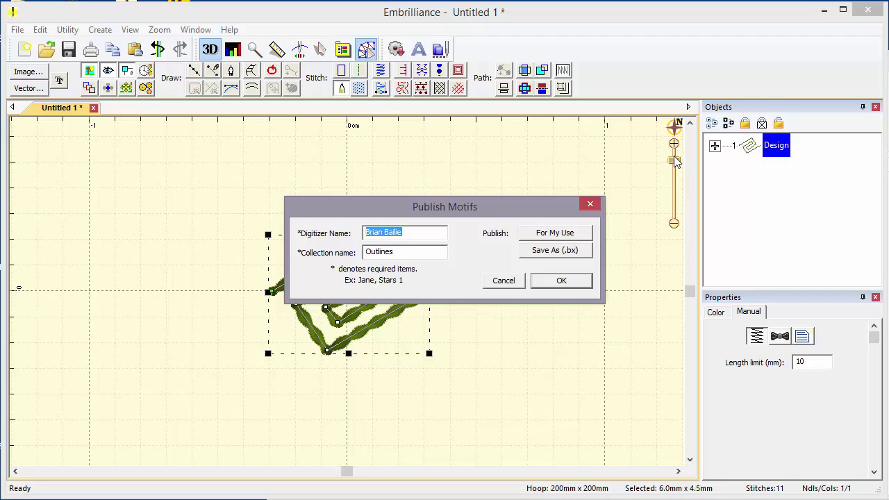
left_click(554, 234)
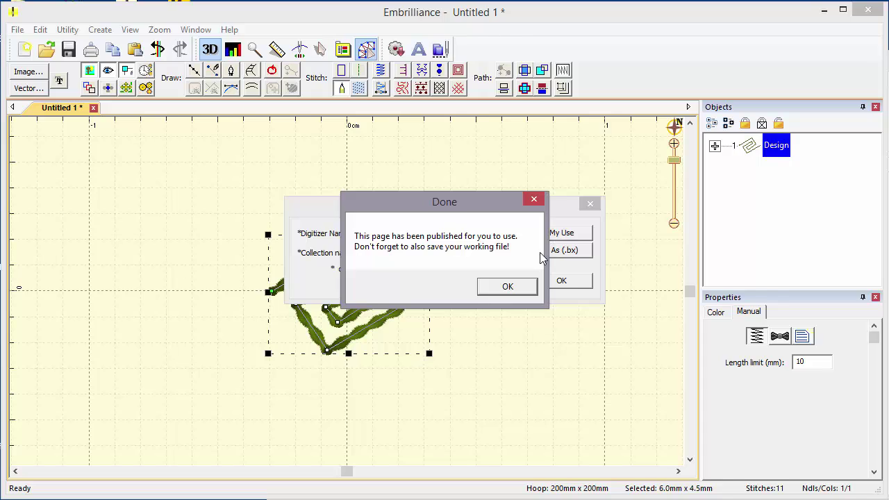
left_click(532, 288)
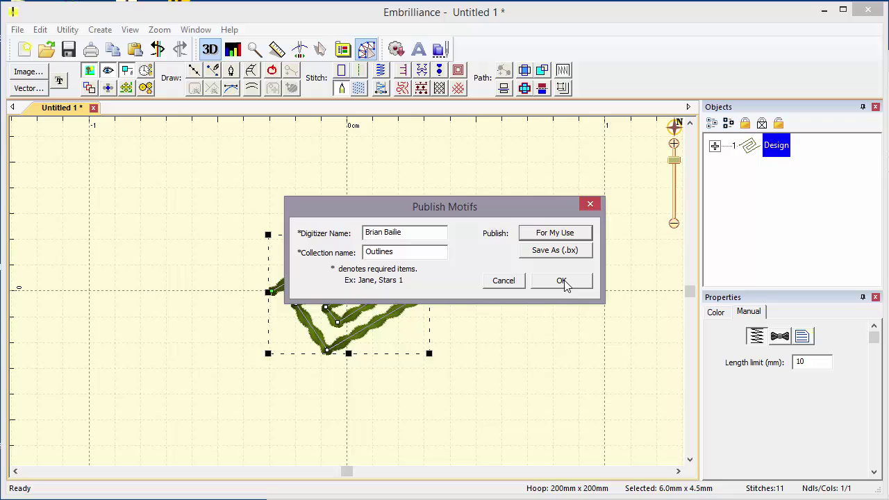
left_click(563, 282)
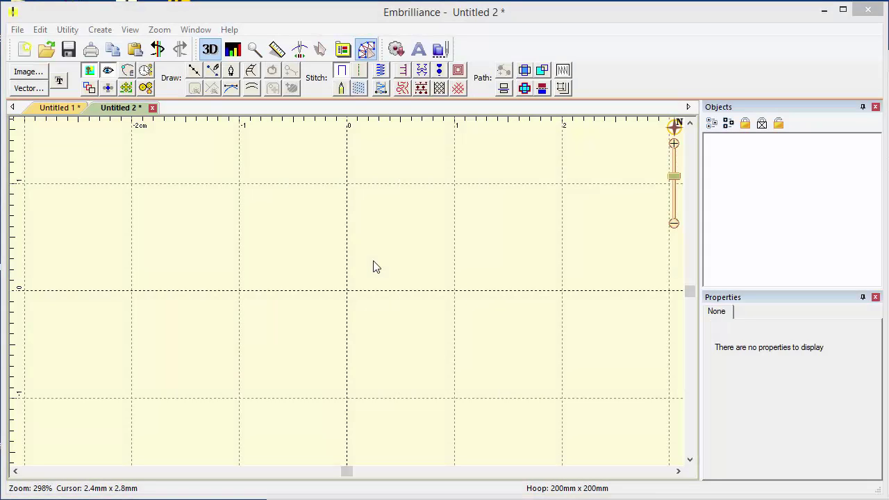
Step: Draw a three-point arc across the Untitled 2 design
left_click(197, 72)
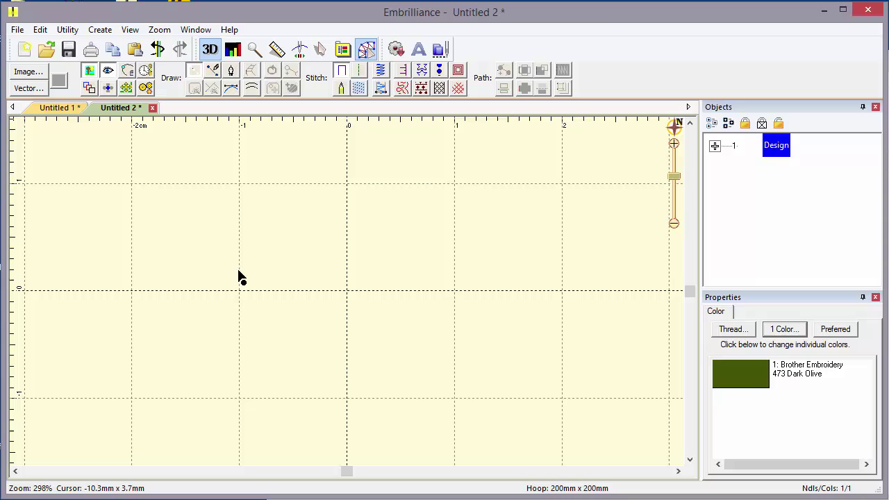
left_click(223, 292)
left_click(357, 239)
left_click(571, 312)
key("Return")
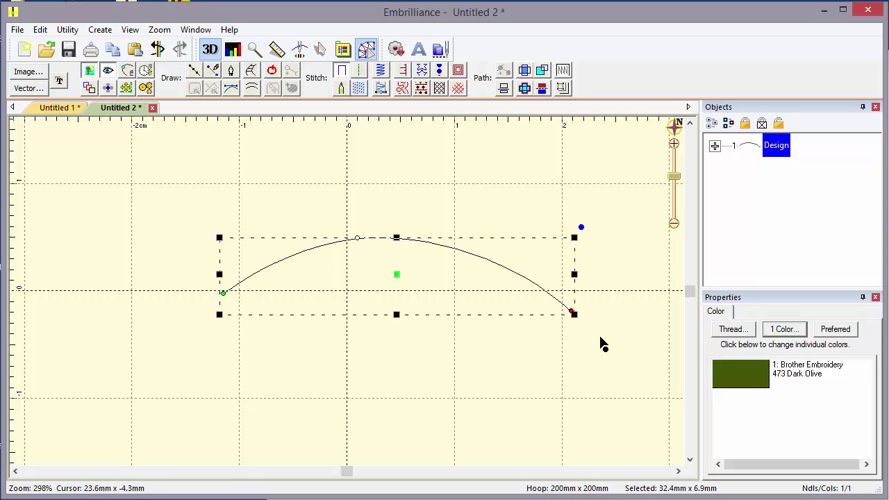
Step: Motif-stitch the arc, replacing the default leaf motif with the Outlines 'Design' motif
left_click(420, 72)
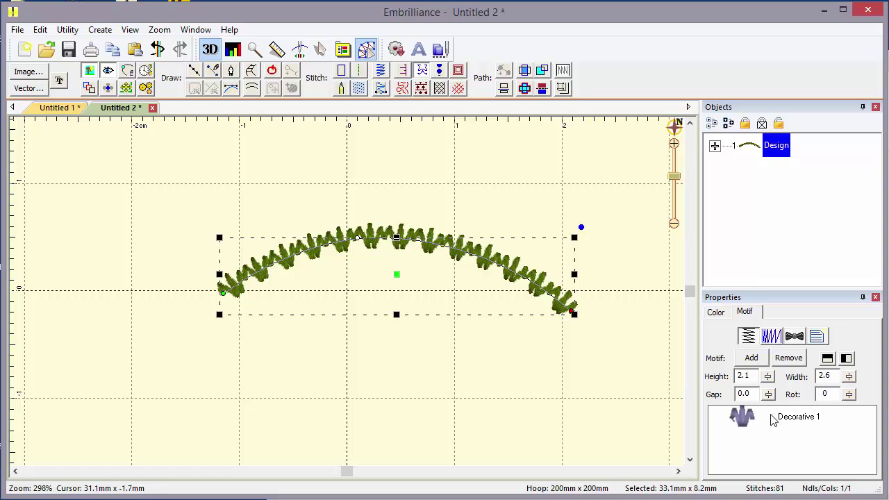
left_click(797, 358)
left_click(757, 358)
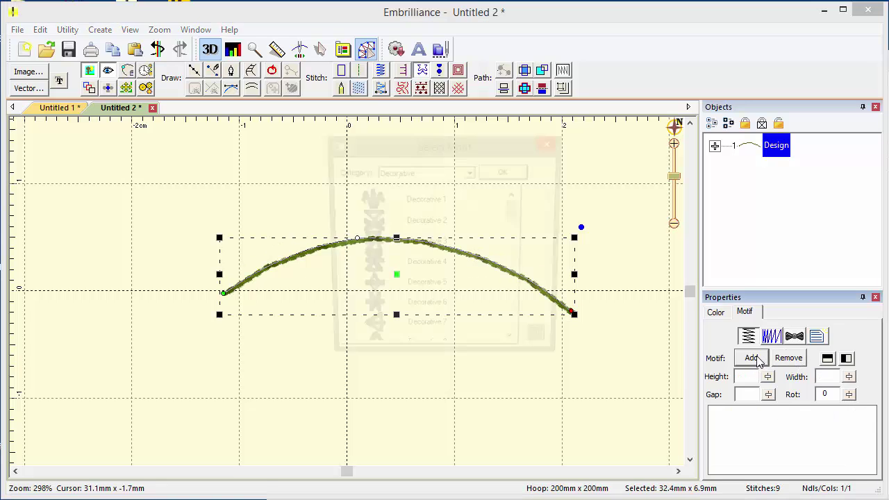
left_click(457, 173)
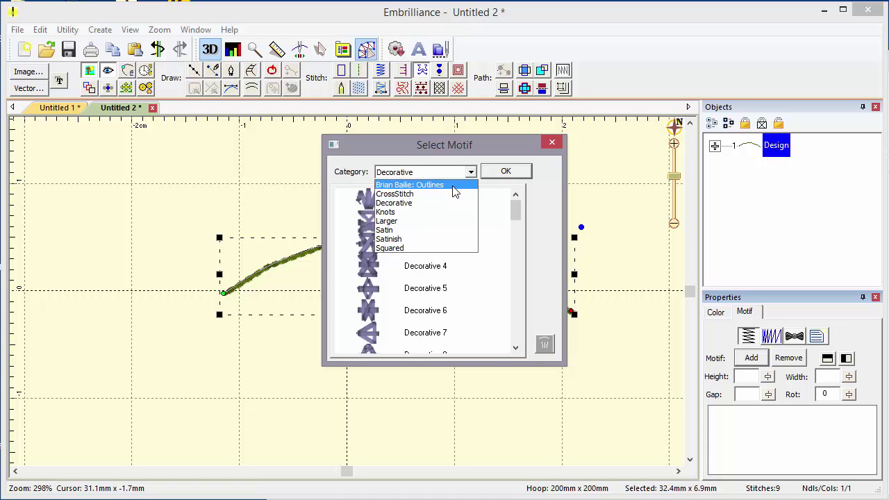
left_click(462, 186)
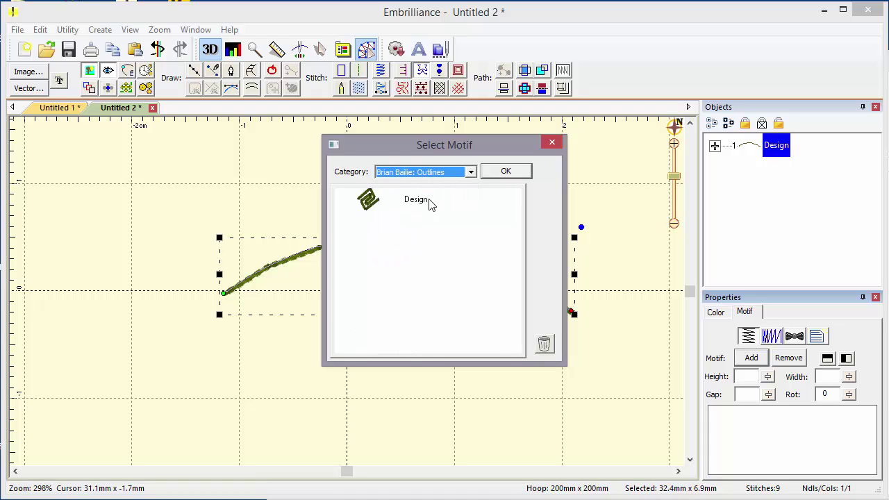
left_click(520, 174)
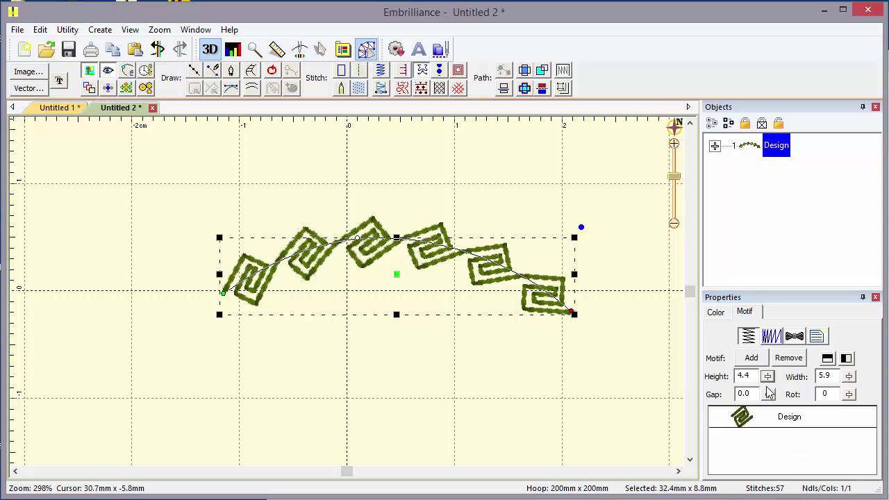
Step: Shrink the arc's motifs to 2.6 by 3.5 and adjust the motif Scale slider
left_click_drag(768, 394, 770, 456)
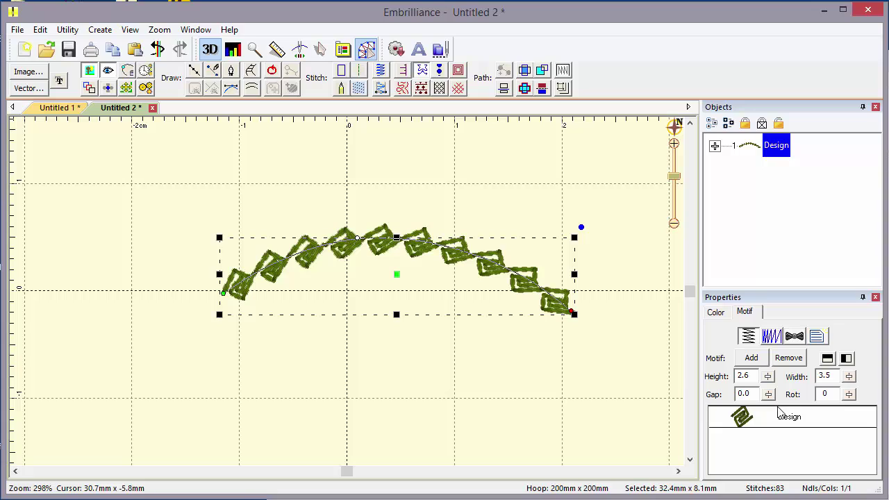
left_click(776, 344)
left_click_drag(810, 371, 809, 401)
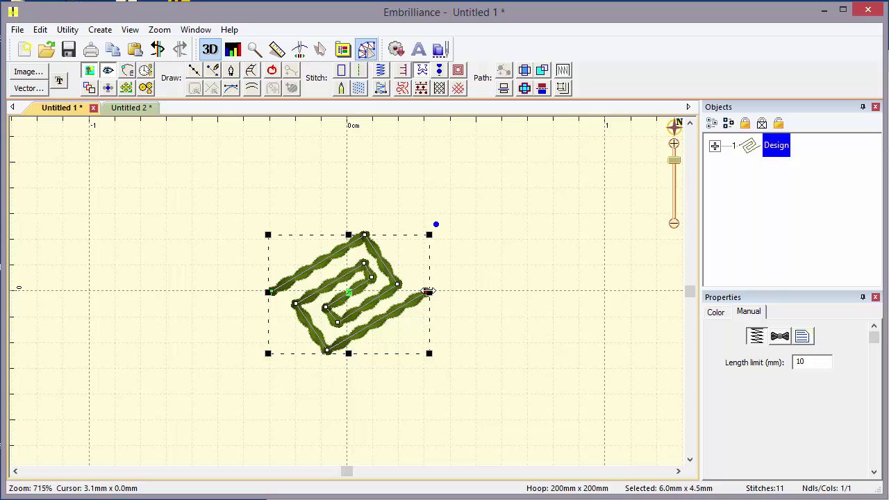
Step: Drag the spiral's end and start nodes lower, widening the line to 6.7mm x 4.5mm
left_click_drag(428, 293, 409, 324)
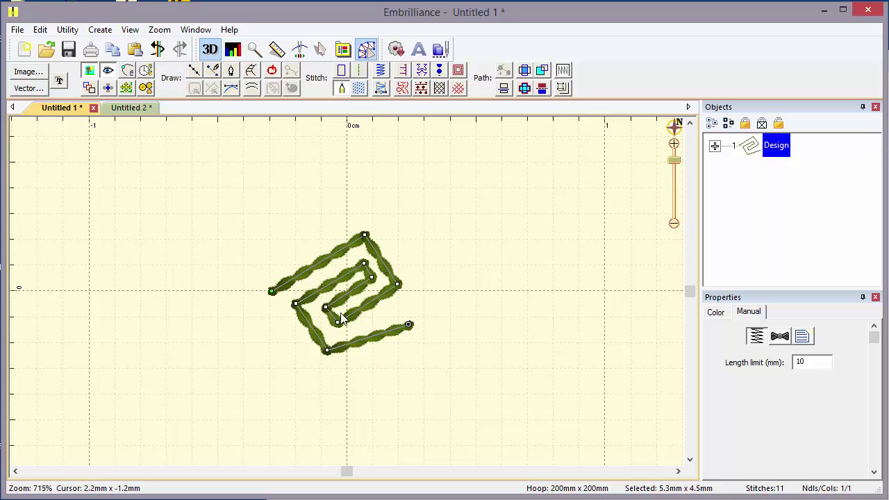
left_click_drag(272, 293, 235, 328)
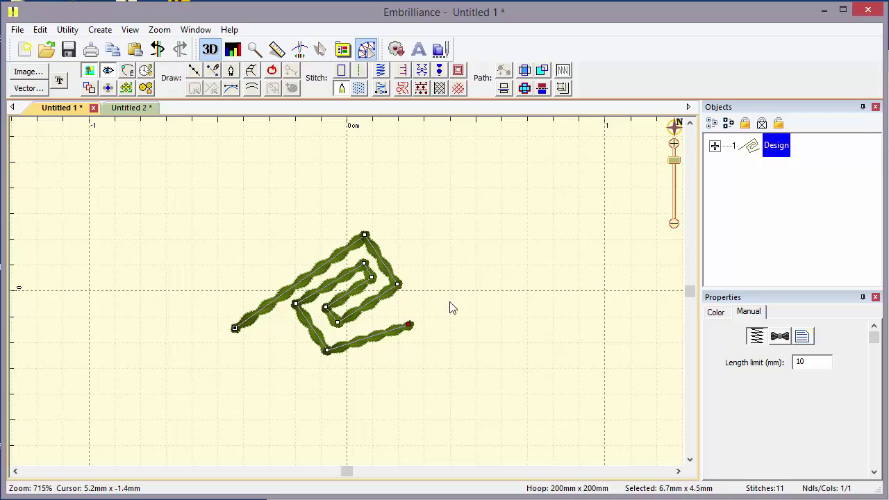
Step: Republish the reshaped 6.7mm x 4.5mm spiral as an Outlines motif for my use
left_click(103, 31)
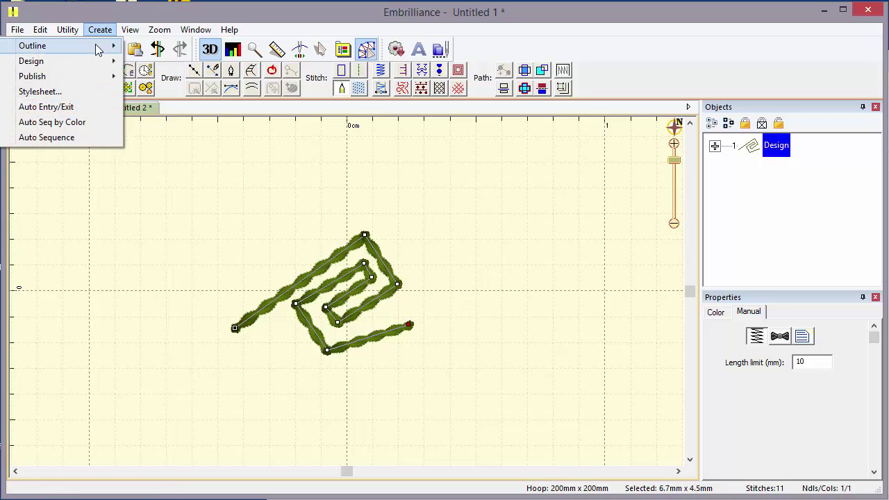
mouse_move(89, 77)
left_click(182, 93)
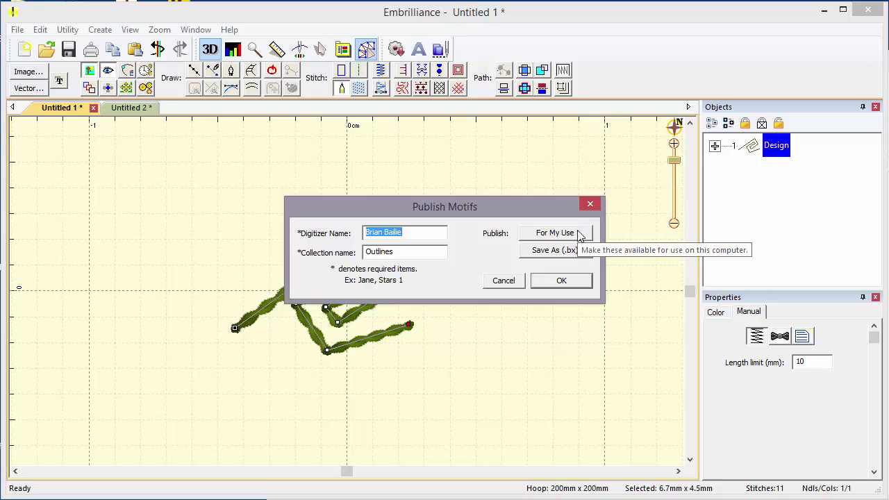
left_click(580, 234)
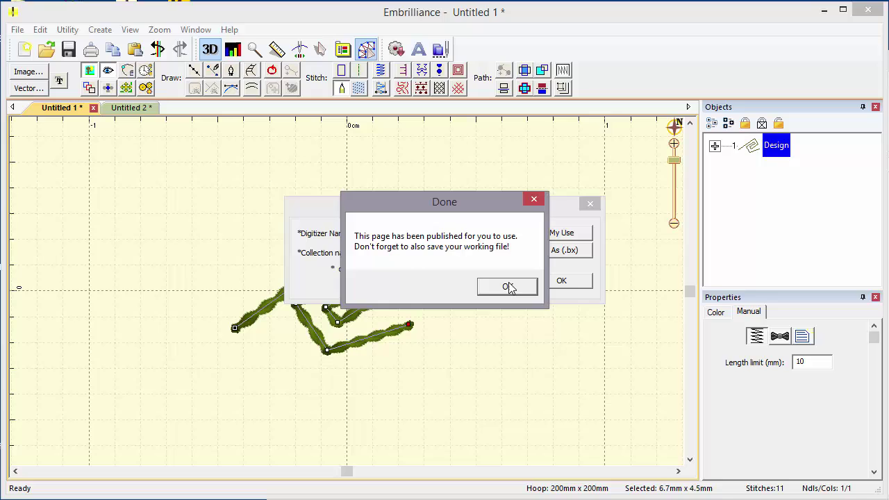
left_click(518, 285)
left_click(561, 281)
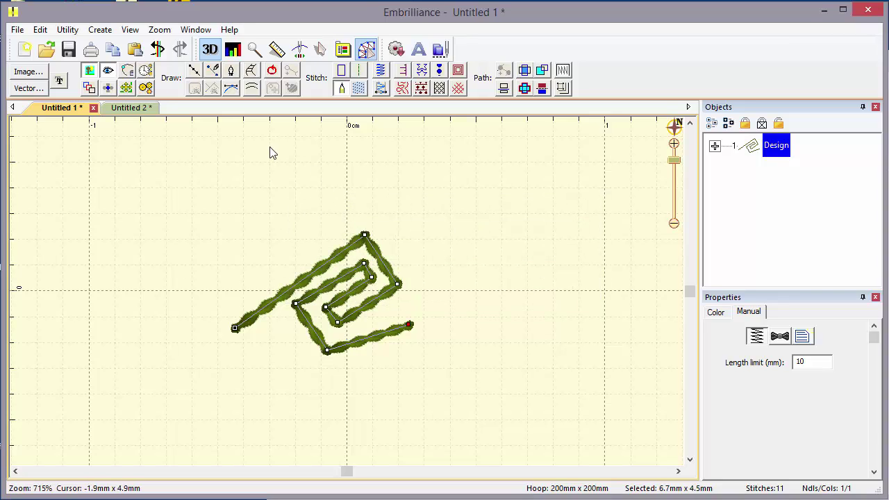
Step: In Untitled 2, swap the arc's old motif for the updated 'Design' motif at 4.4 x 6.6
left_click(131, 110)
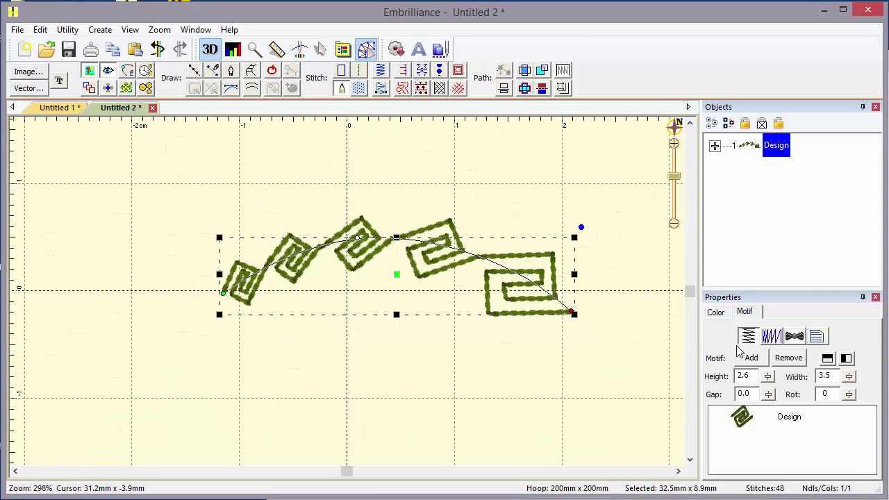
left_click(755, 430)
left_click(788, 358)
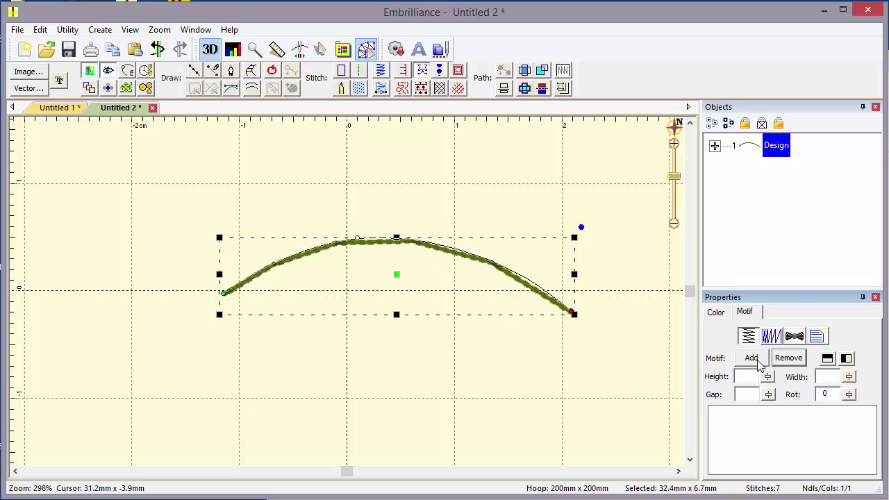
left_click(751, 358)
left_click(425, 199)
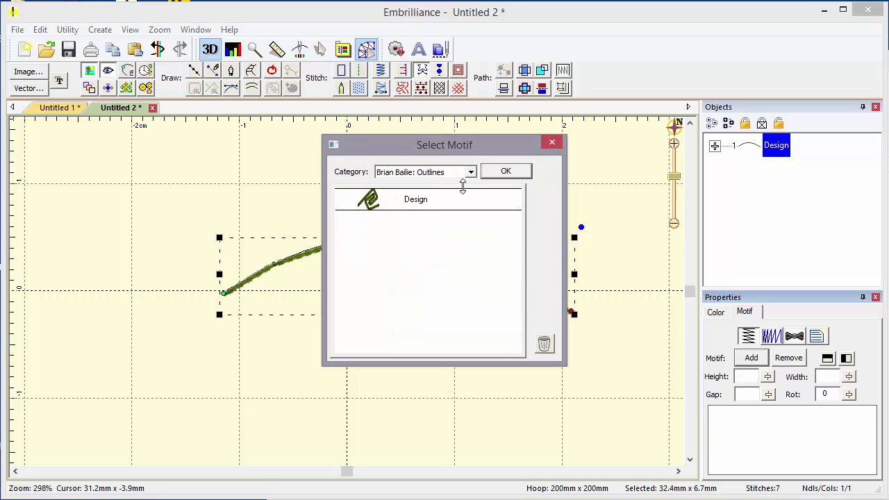
left_click(510, 172)
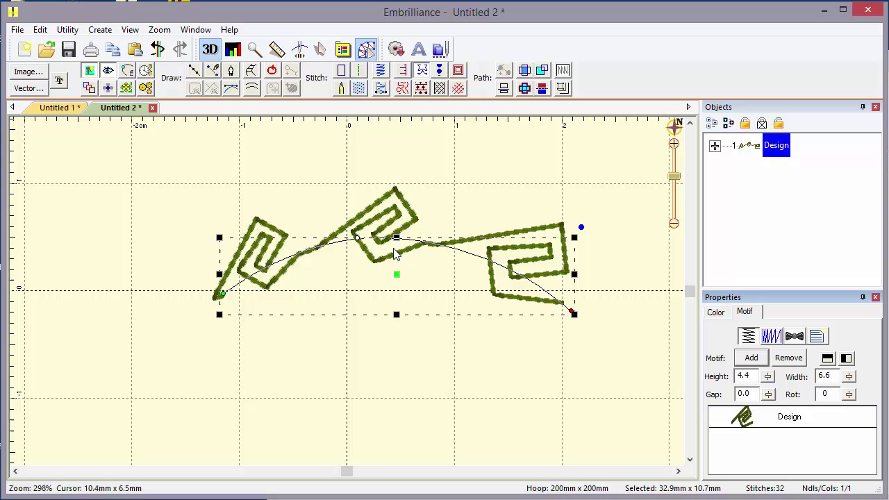